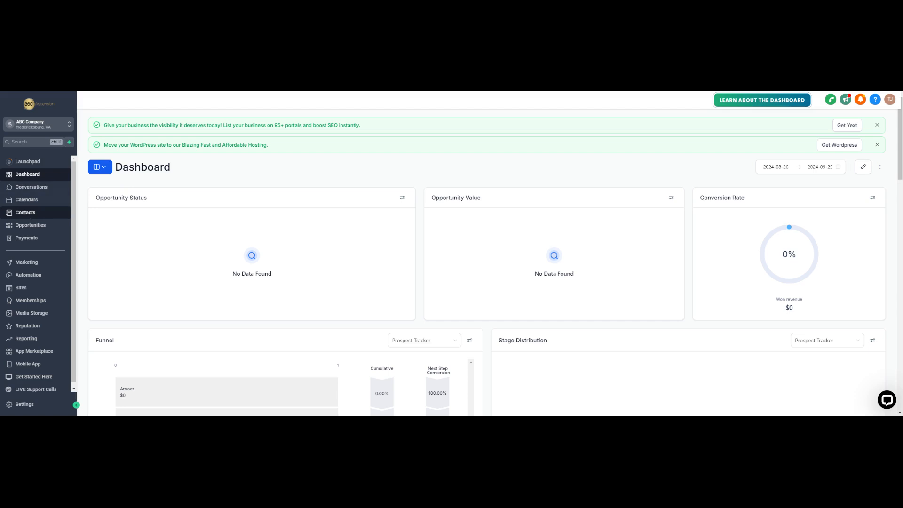
Open the Contacts list of the ABC Company account
{"action": "left_click", "coordinate": [30, 215]}
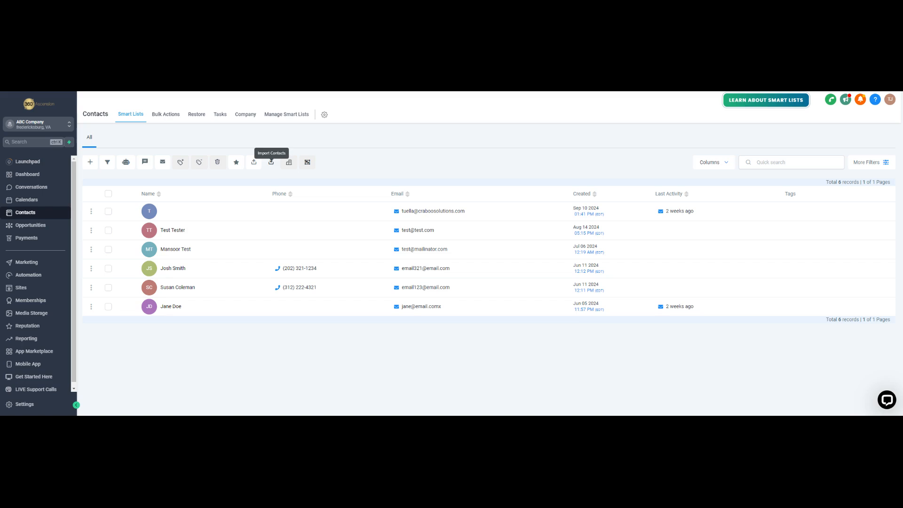
{"action": "left_click", "coordinate": [272, 163]}
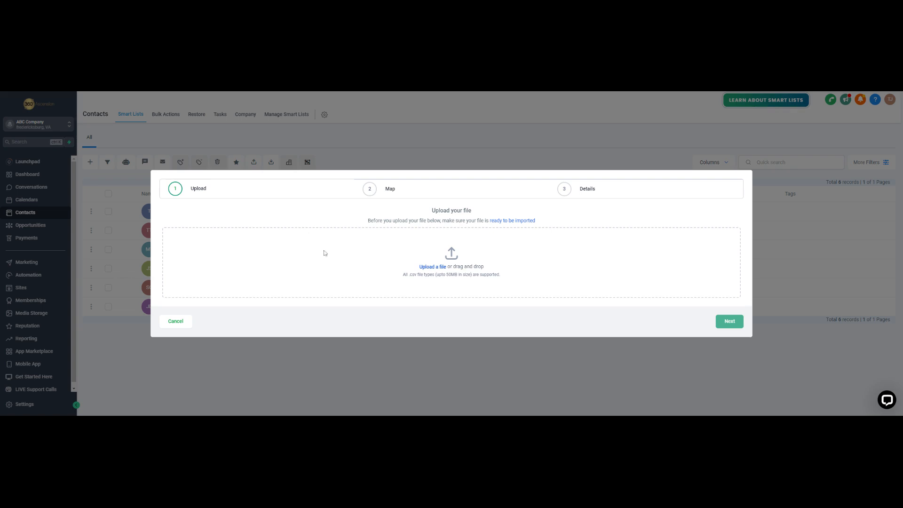
{"action": "left_click", "coordinate": [432, 268]}
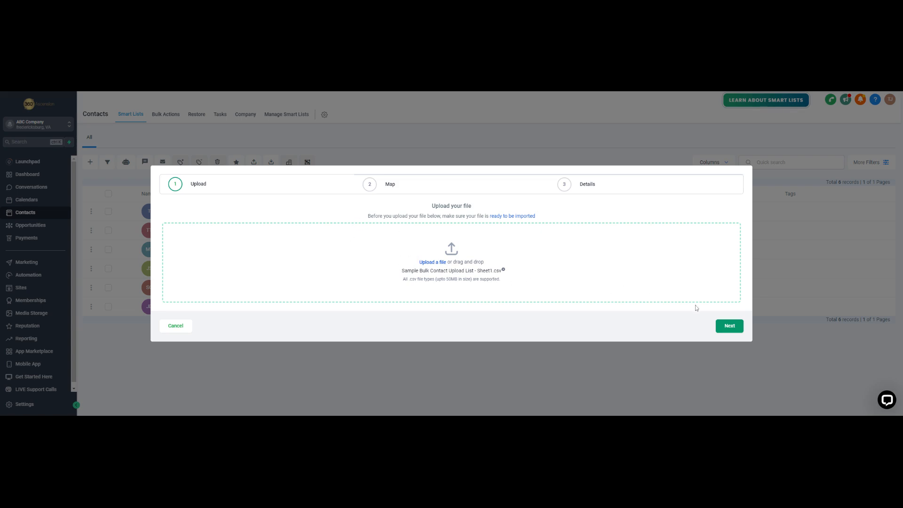
{"action": "left_click", "coordinate": [728, 328]}
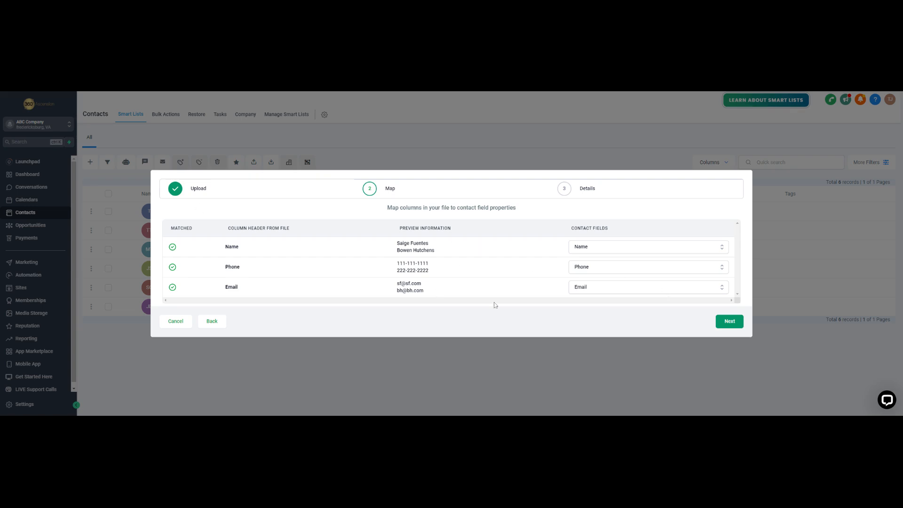
{"action": "left_click", "coordinate": [178, 323]}
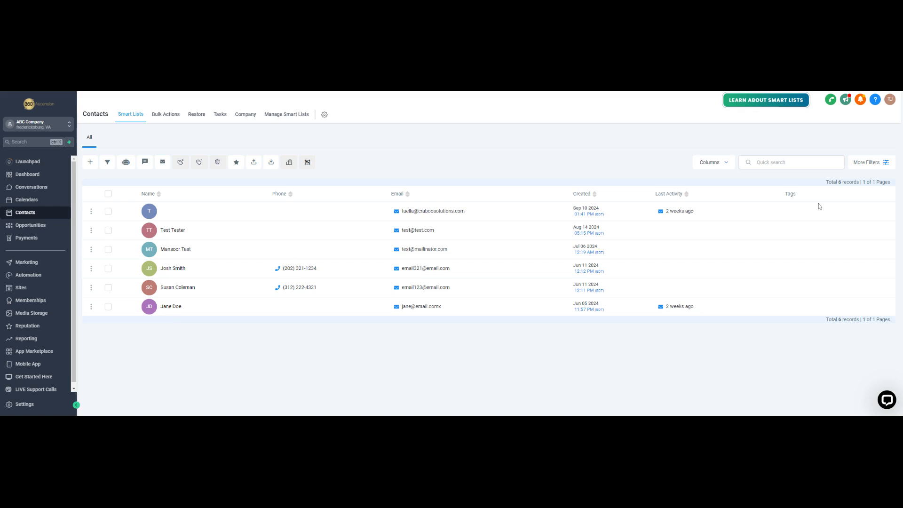
Start a contact import, upload the sample bulk contact list CSV file and proceed to column mapping
{"action": "left_click", "coordinate": [271, 163]}
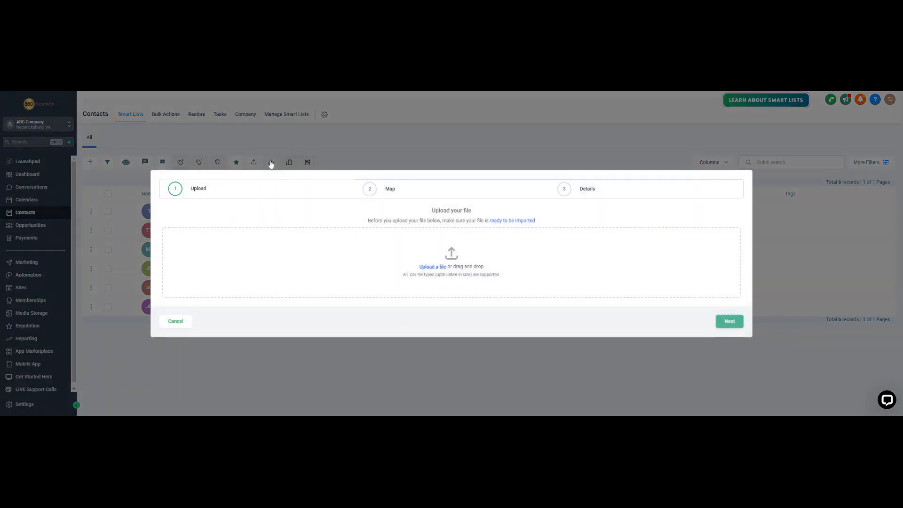
{"action": "left_click", "coordinate": [442, 269]}
{"action": "left_click", "coordinate": [736, 328]}
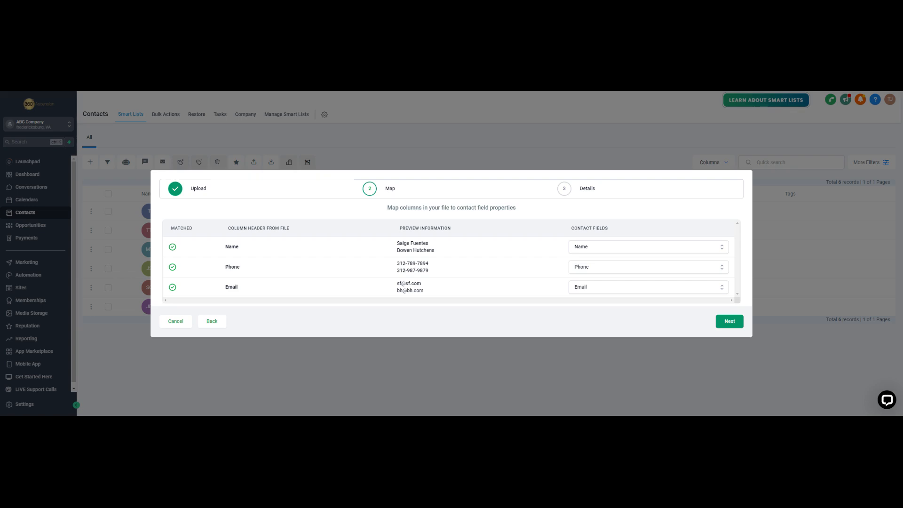
Examine the contact fields available for mapping the file's Name column, leaving it mapped to Name
{"action": "left_click", "coordinate": [627, 250]}
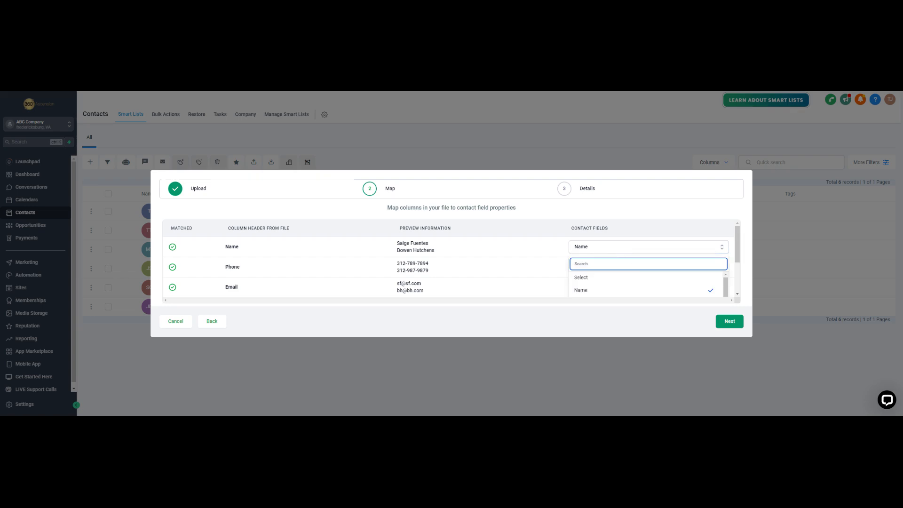
{"action": "scroll", "coordinate": [614, 282], "scroll_direction": "down", "scroll_amount": 5}
{"action": "left_click_drag", "start_coordinate": [738, 254], "coordinate": [738, 271]}
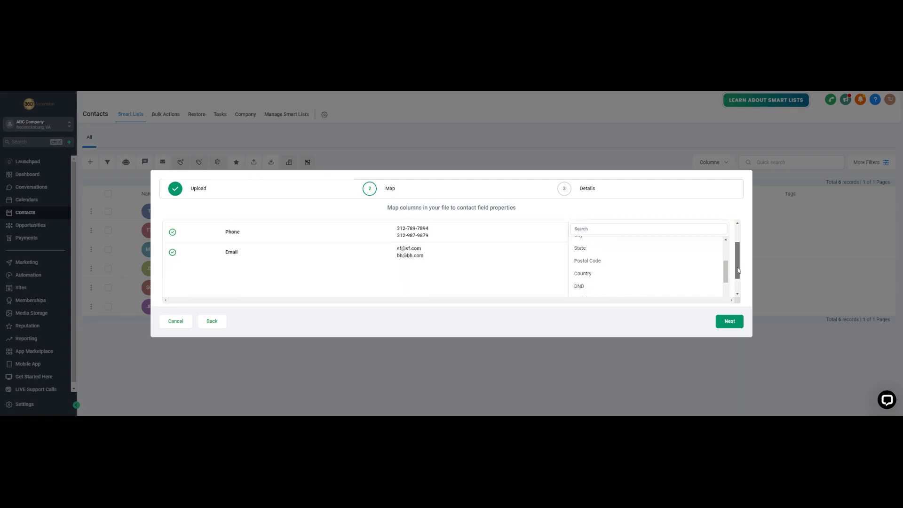
{"action": "scroll", "coordinate": [640, 261], "scroll_direction": "down", "scroll_amount": 3}
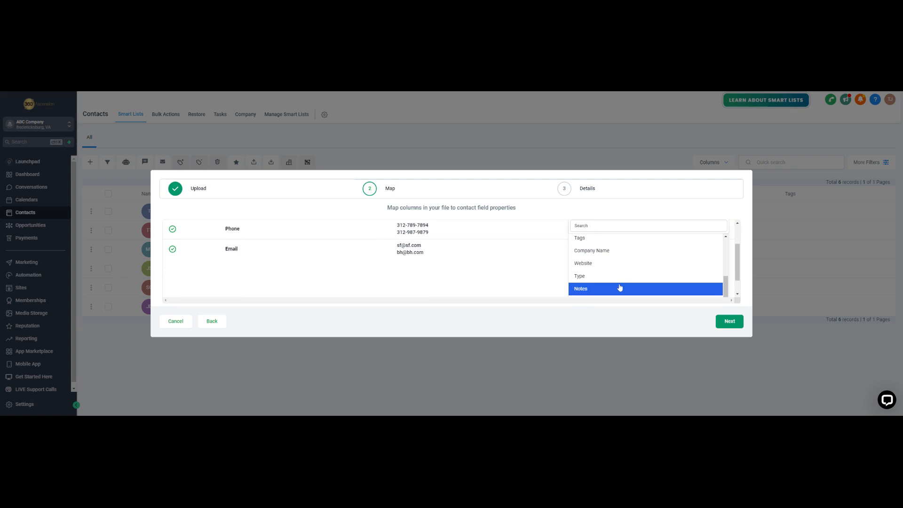
{"action": "scroll", "coordinate": [619, 289], "scroll_direction": "down", "scroll_amount": 3}
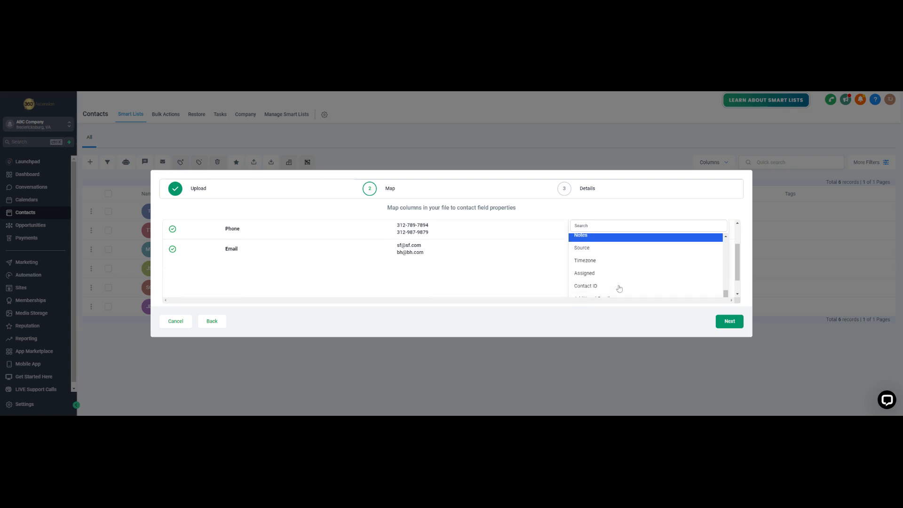
{"action": "scroll", "coordinate": [619, 288], "scroll_direction": "up", "scroll_amount": 10}
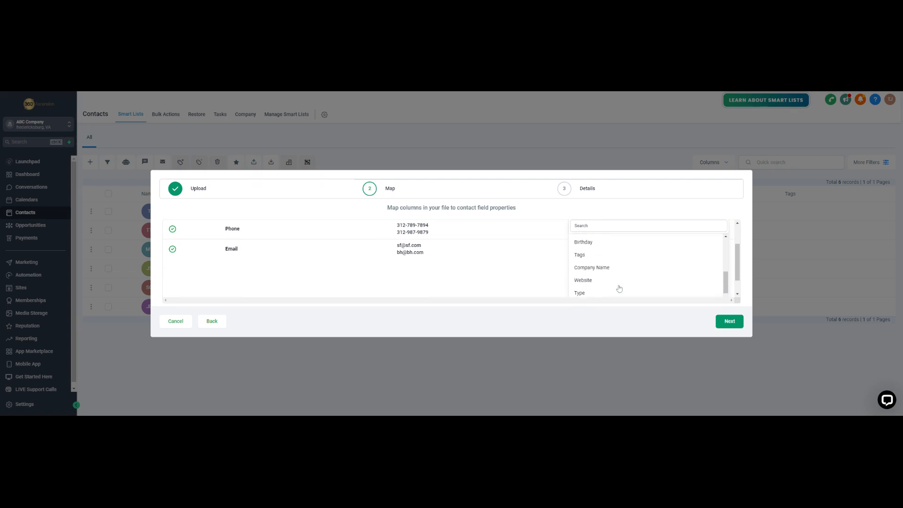
{"action": "scroll", "coordinate": [619, 288], "scroll_direction": "up", "scroll_amount": 1}
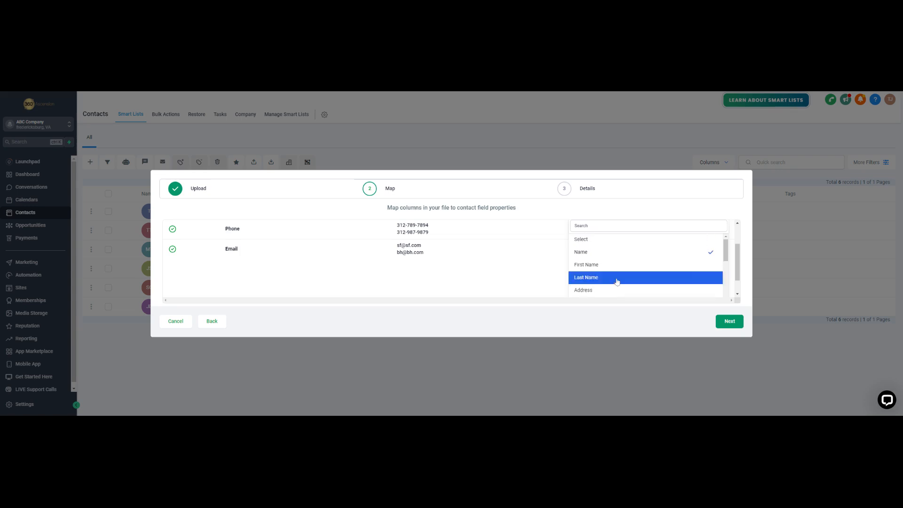
{"action": "left_click", "coordinate": [528, 262]}
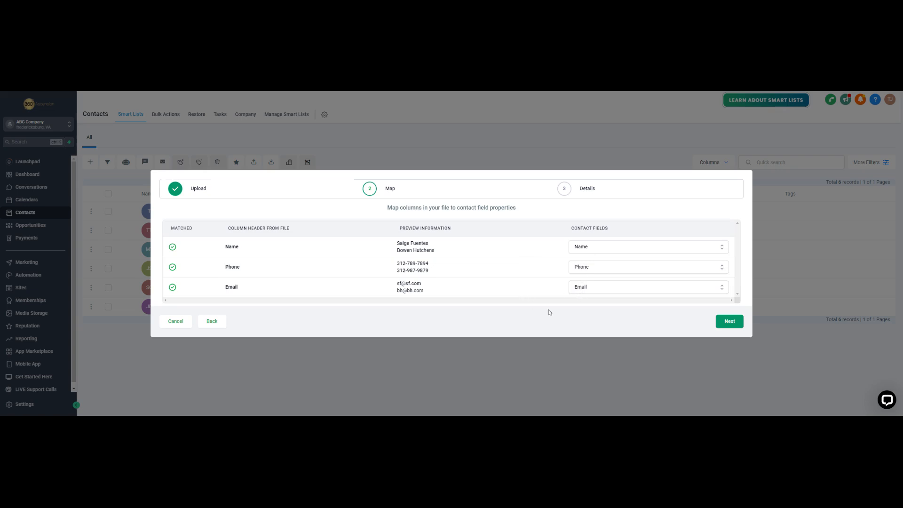
Accept the column mapping and set the primary criterion for finding existing contacts to None in the advanced import details
{"action": "left_click", "coordinate": [729, 322]}
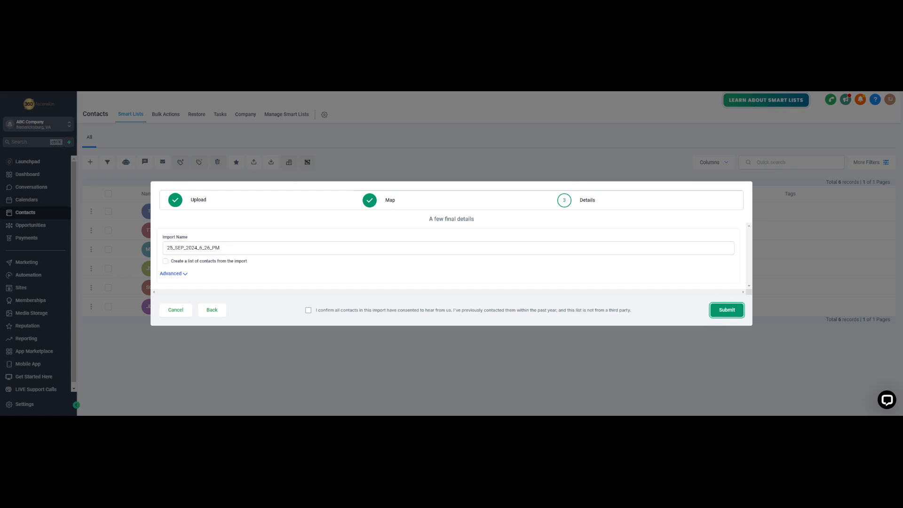
{"action": "left_click", "coordinate": [184, 275]}
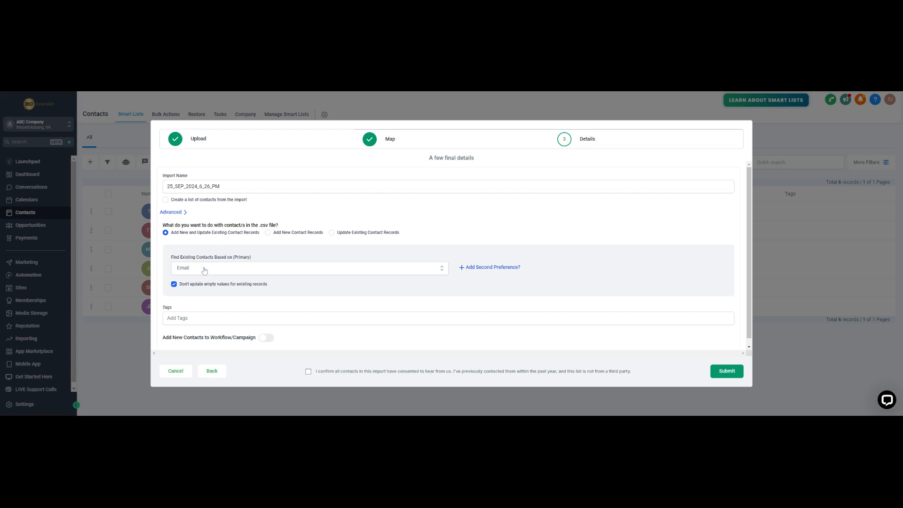
{"action": "left_click", "coordinate": [230, 271]}
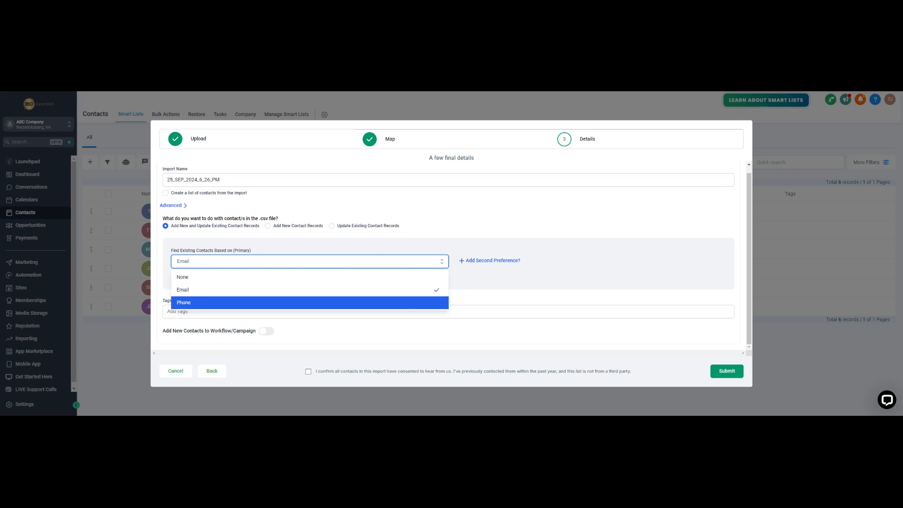
{"action": "left_click", "coordinate": [194, 277]}
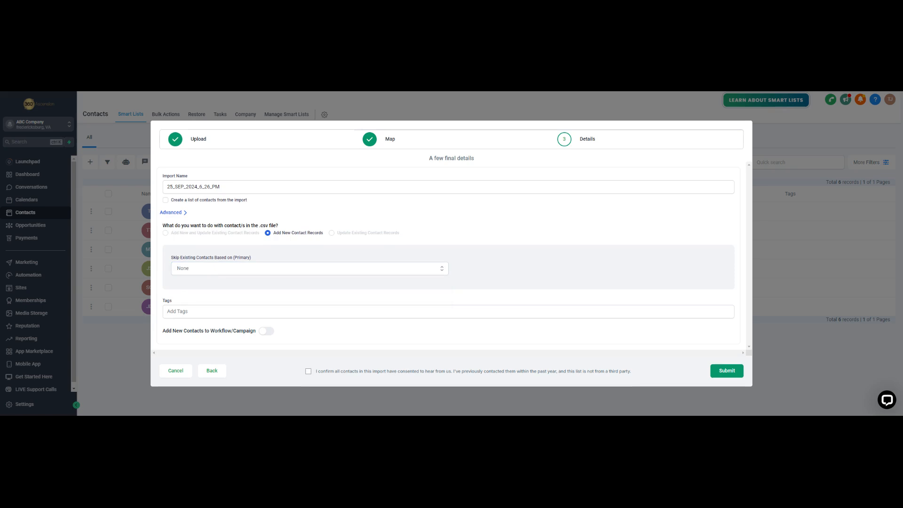
Add the existing "personal contact" tag to the import and submit it with the contacts' consent confirmed
{"action": "left_click", "coordinate": [211, 307]}
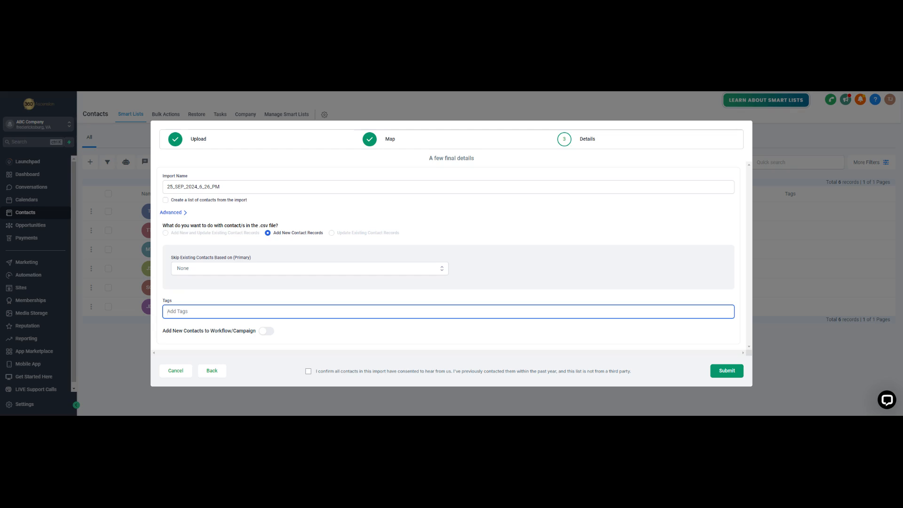
{"action": "type", "text": "Pe"}
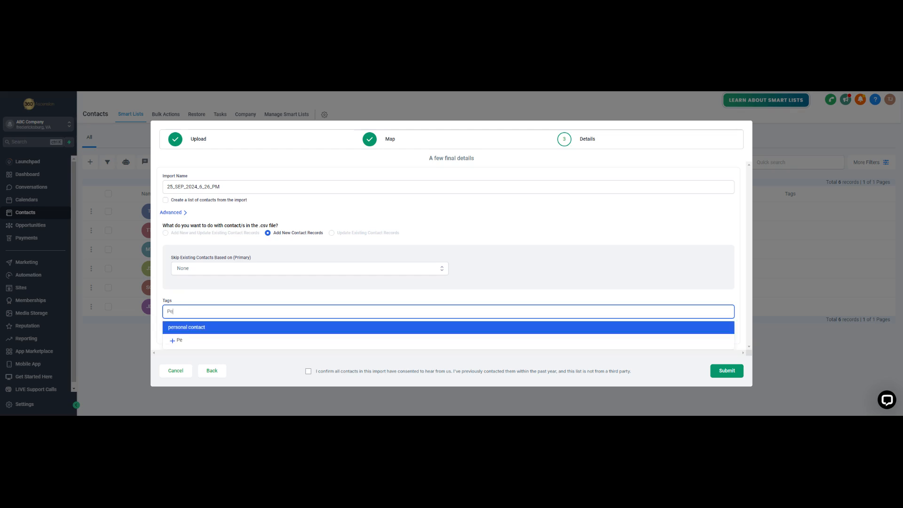
{"action": "type", "text": "rsonal Contact"}
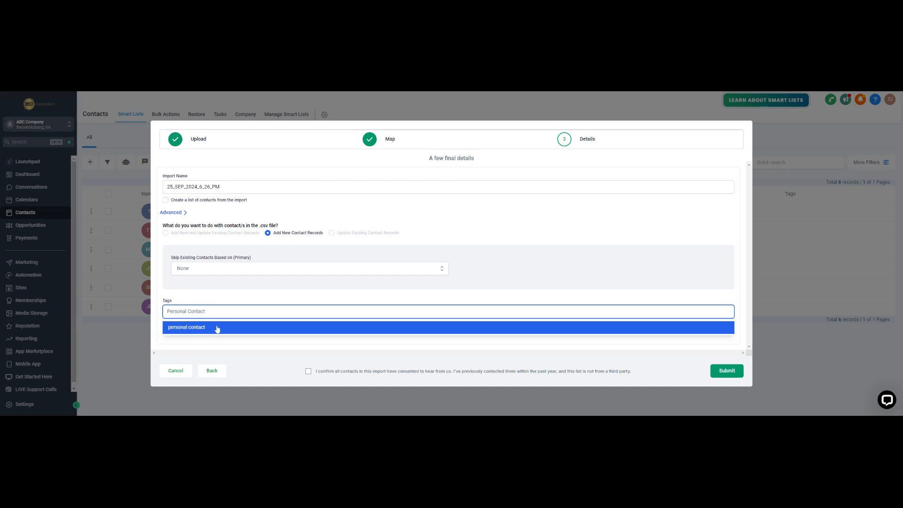
{"action": "left_click", "coordinate": [190, 328]}
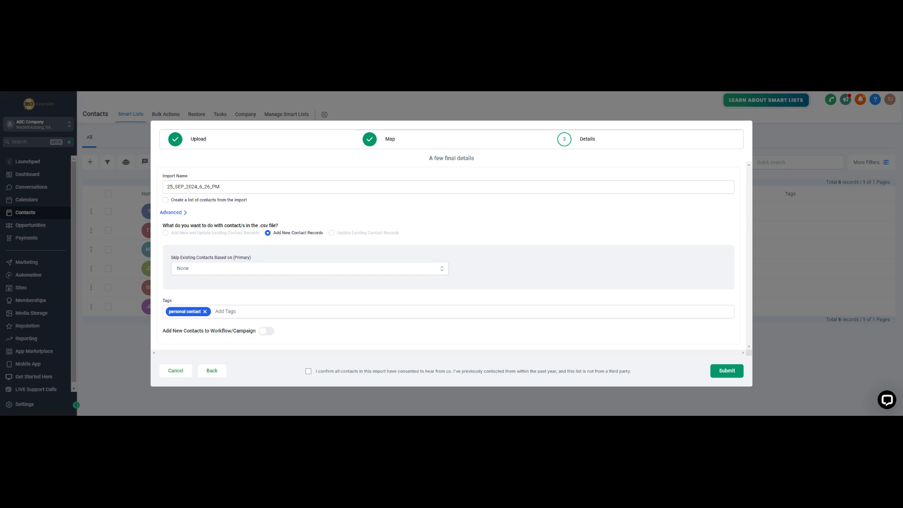
{"action": "left_click", "coordinate": [309, 372]}
{"action": "left_click", "coordinate": [722, 372]}
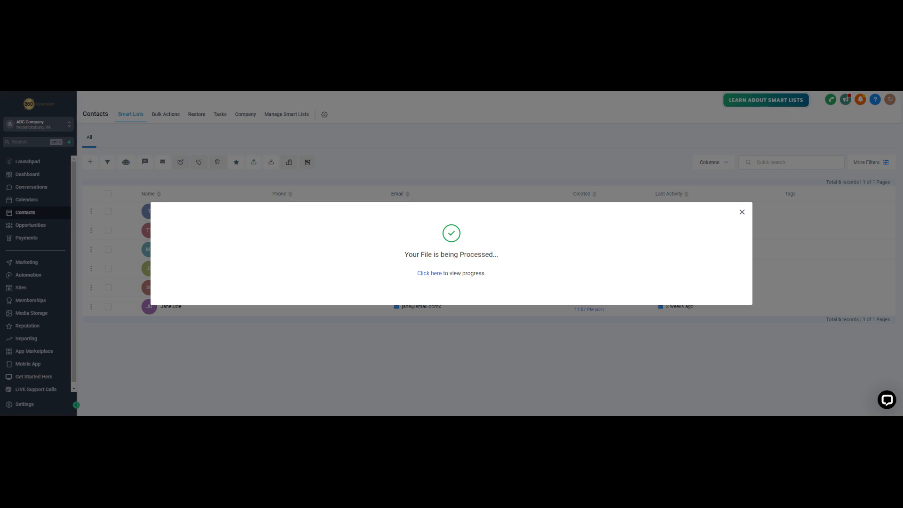
Check the progress details of the 25_SEP_2024_6_26_PM bulk import and return to the list of all contacts
{"action": "left_click", "coordinate": [432, 274]}
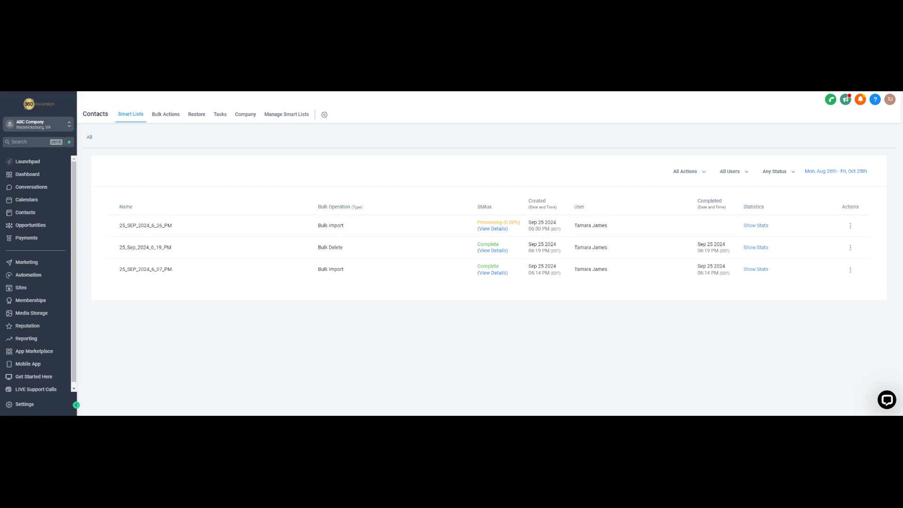
{"action": "left_click", "coordinate": [503, 229]}
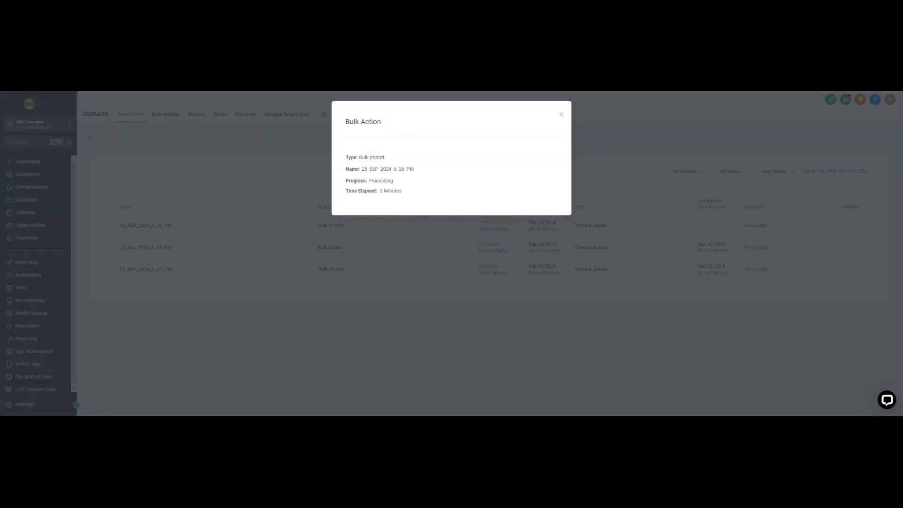
{"action": "left_click", "coordinate": [561, 115]}
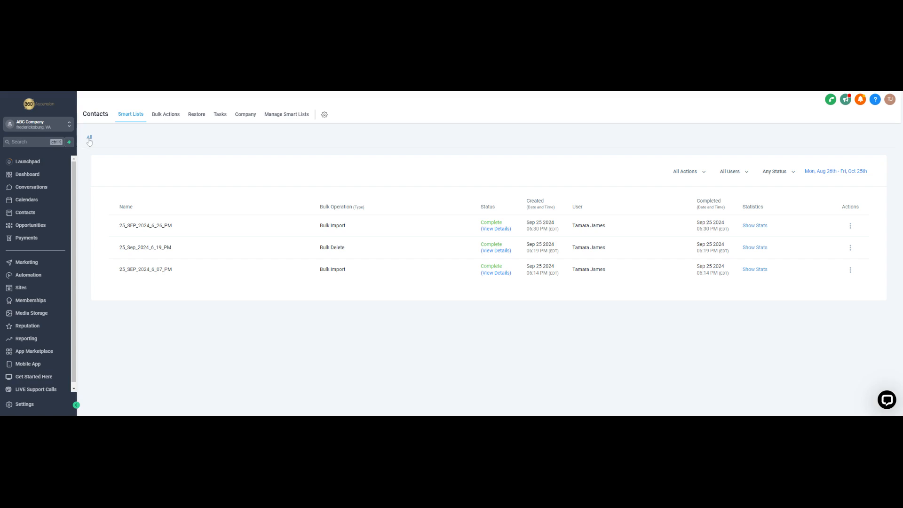
{"action": "left_click", "coordinate": [90, 139]}
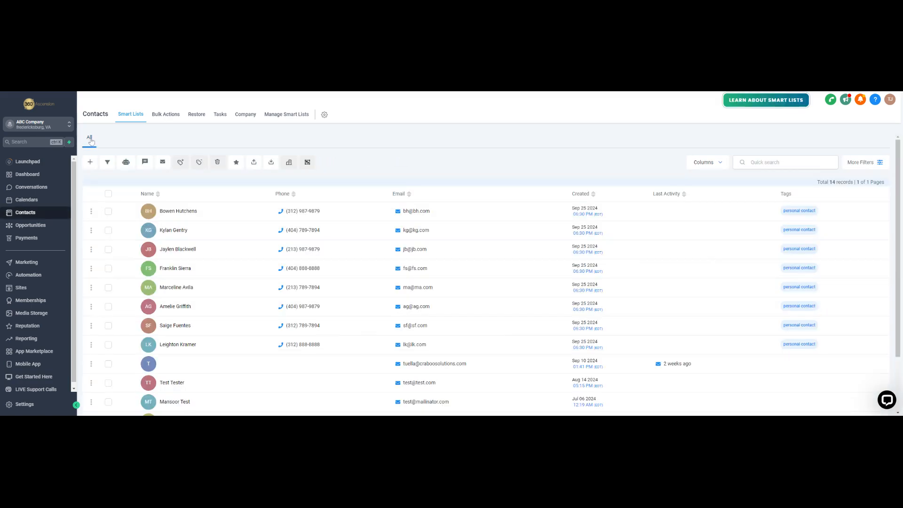